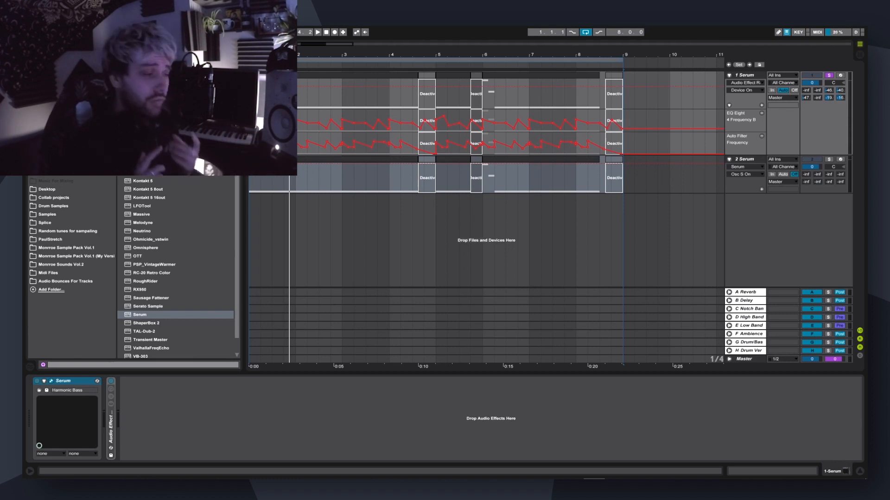
- Open Serum on the first track and play the loop to audition the Harmonic Bass patch
key(Home)
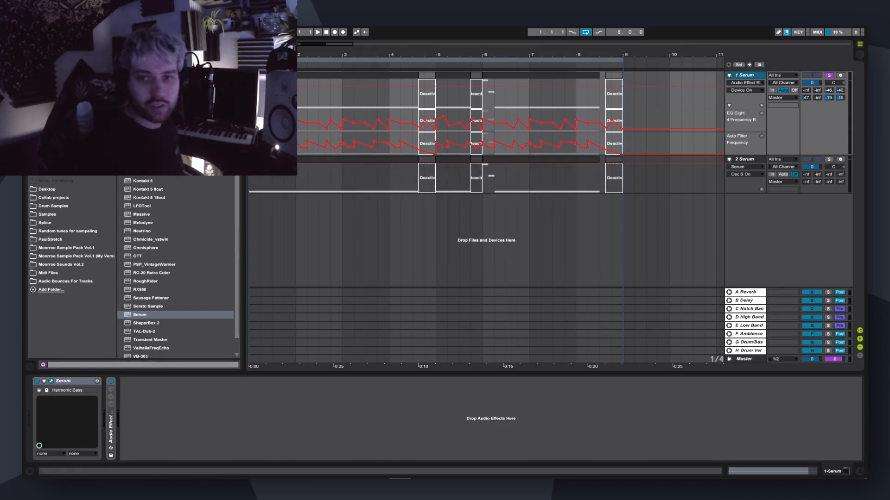
click(51, 381)
drag(838, 110, 432, 63)
key(space)
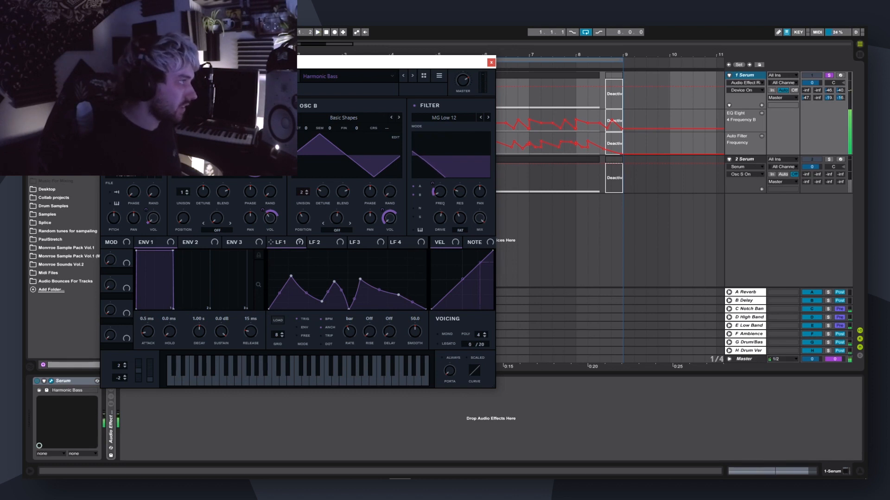
drag(306, 62, 452, 61)
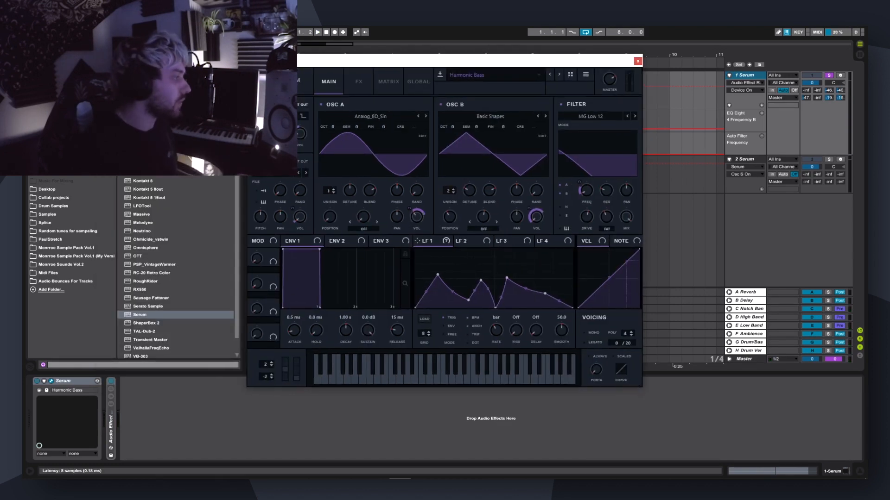
drag(453, 60, 371, 58)
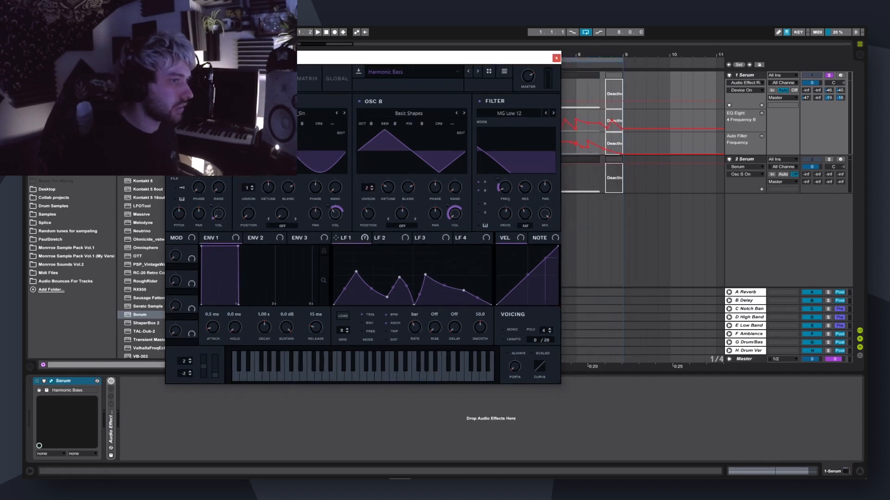
key(space)
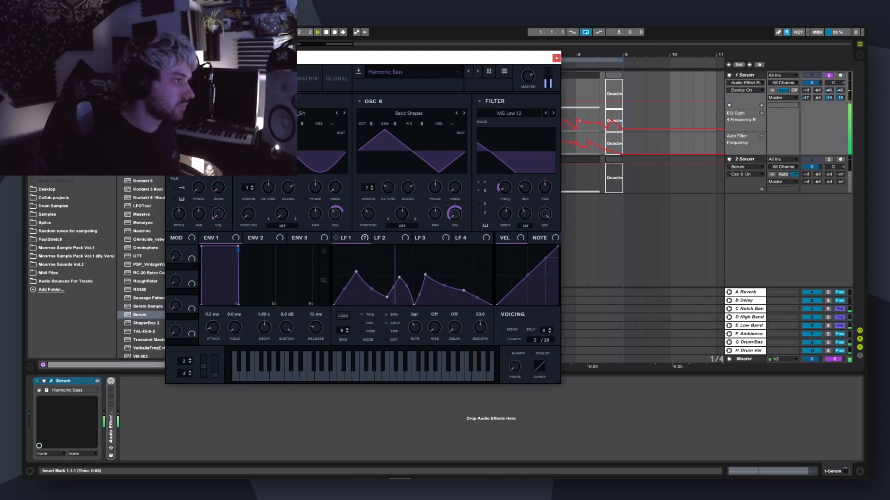
key(space)
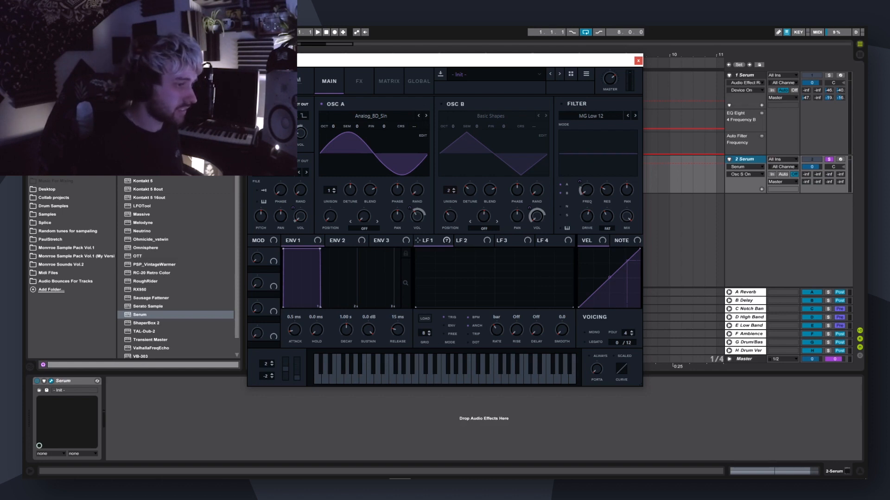
- Play the second track's Init patch to hear oscillator A on its own
key(space)
mouse_move(547, 61)
mouse_down()
mouse_move(707, 127)
mouse_move(548, 58)
mouse_up()
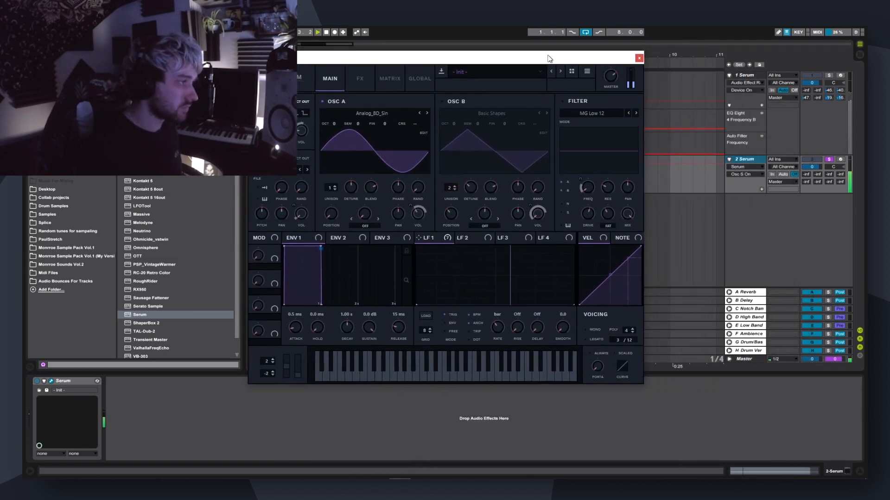
key(space)
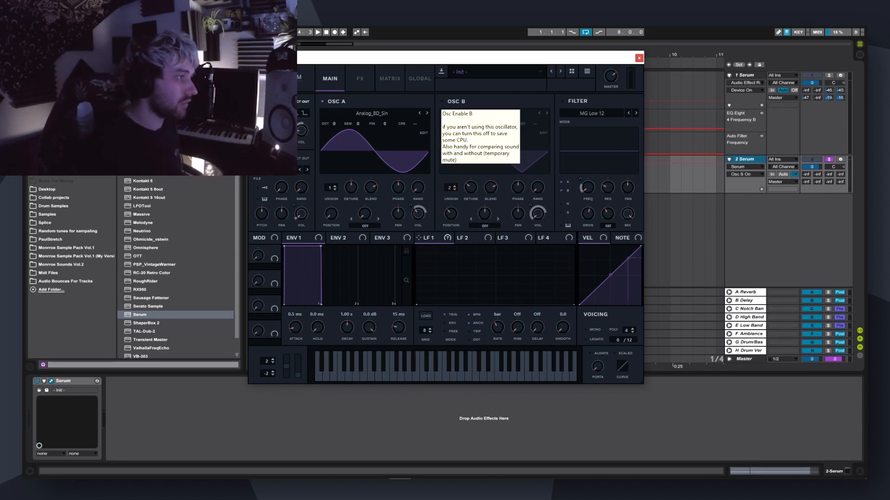
- Turn on oscillator B and audition it with its volume temporarily raised to 79%
click(443, 101)
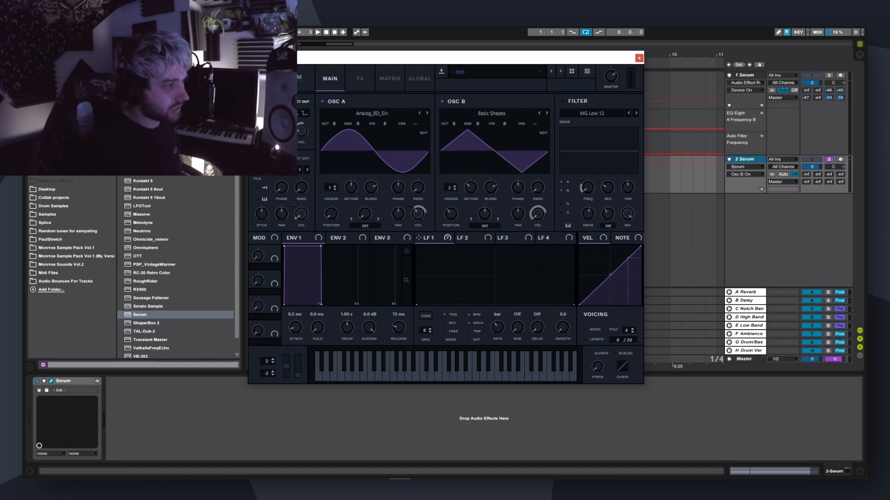
click(538, 188)
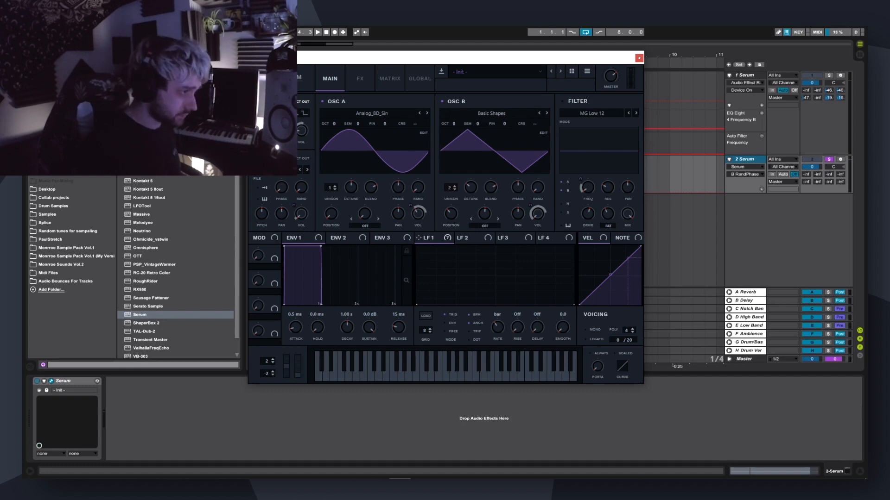
drag(537, 213, 538, 200)
key(space)
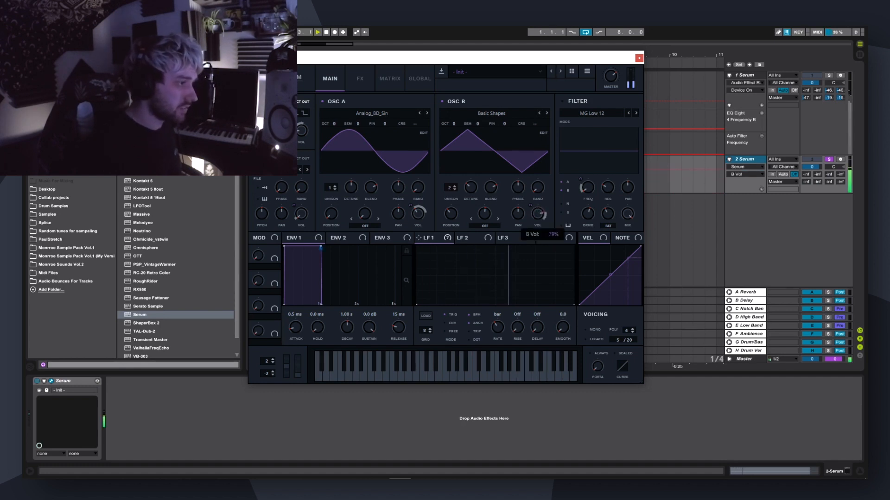
key(space)
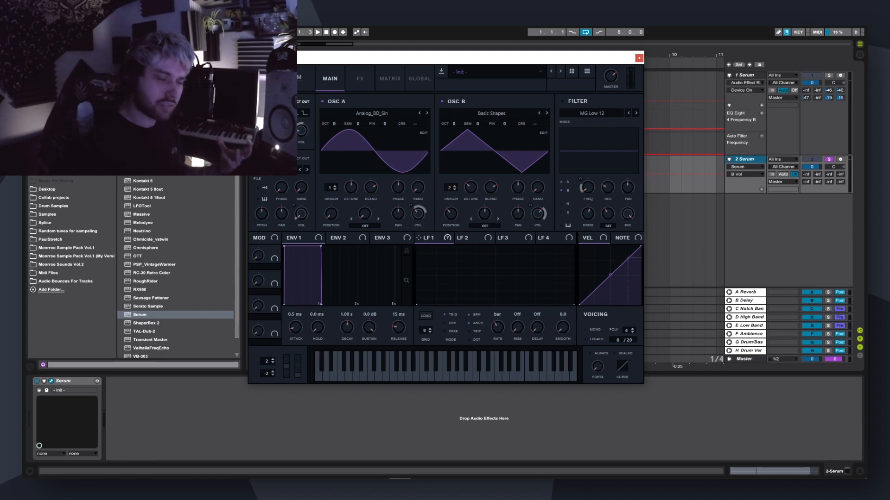
key(space)
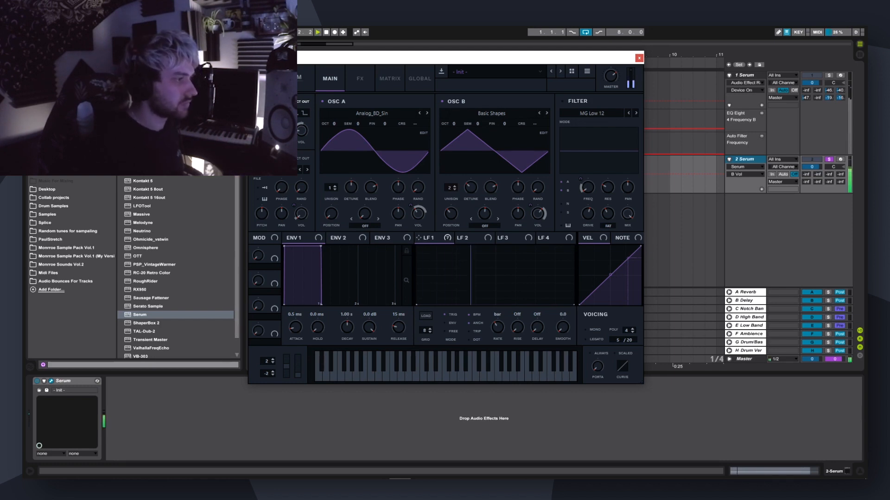
click(537, 213)
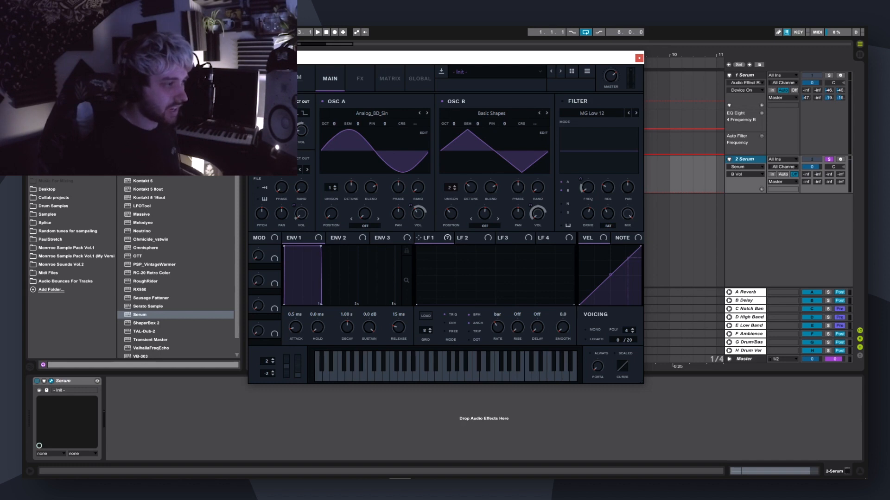
- Turn on the MG Low 12 filter and check the oscillator volume, filter cutoff and sub level controls
click(562, 101)
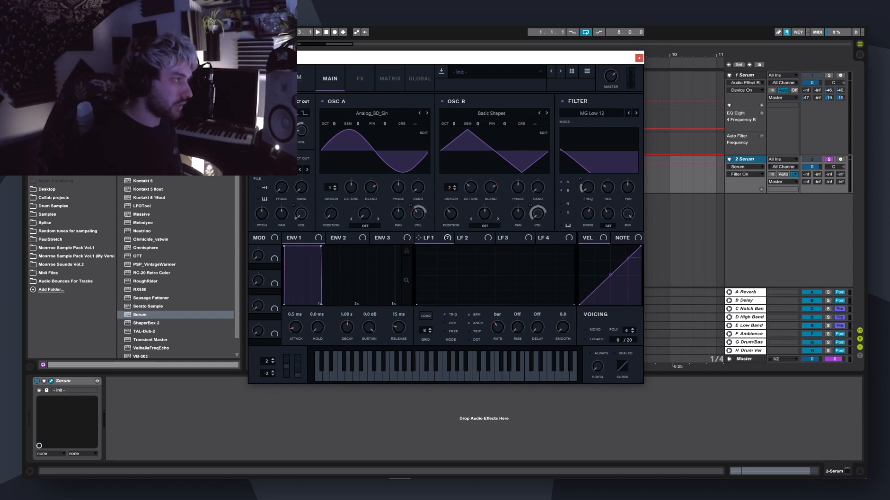
click(418, 213)
click(538, 214)
click(587, 187)
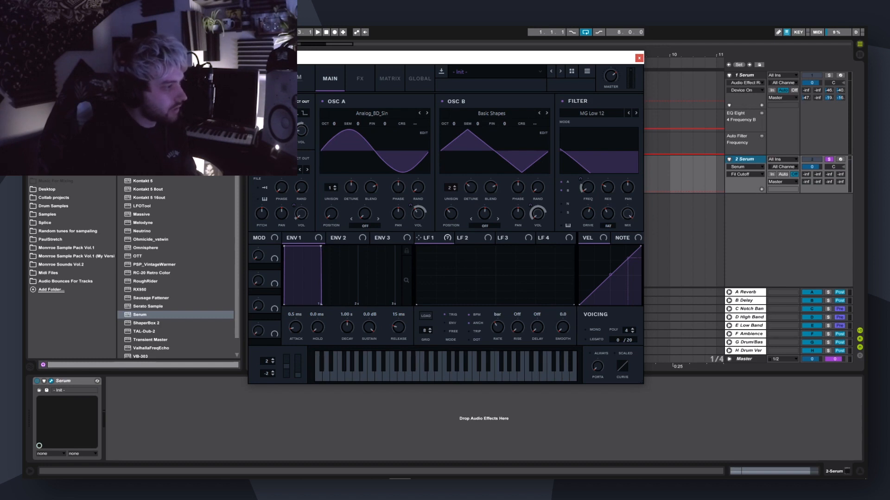
click(301, 131)
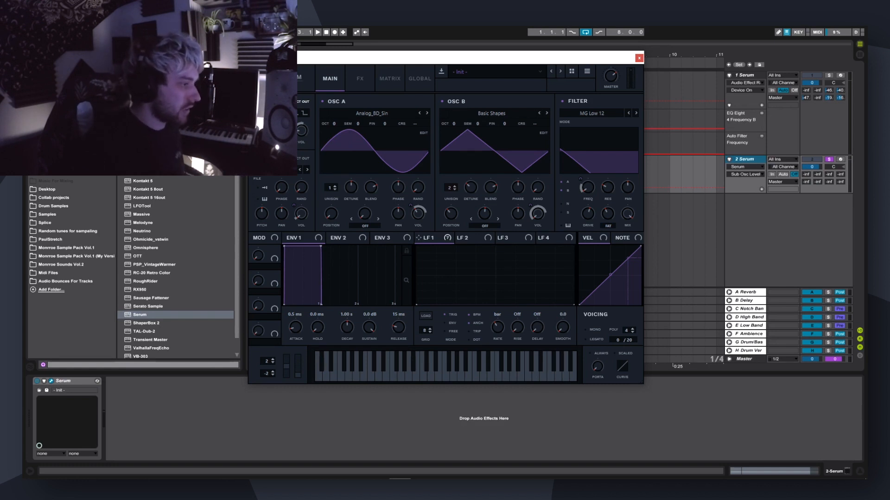
- Load the Harmo Line shape from the user's Moz Shapes into LFO 1
click(425, 315)
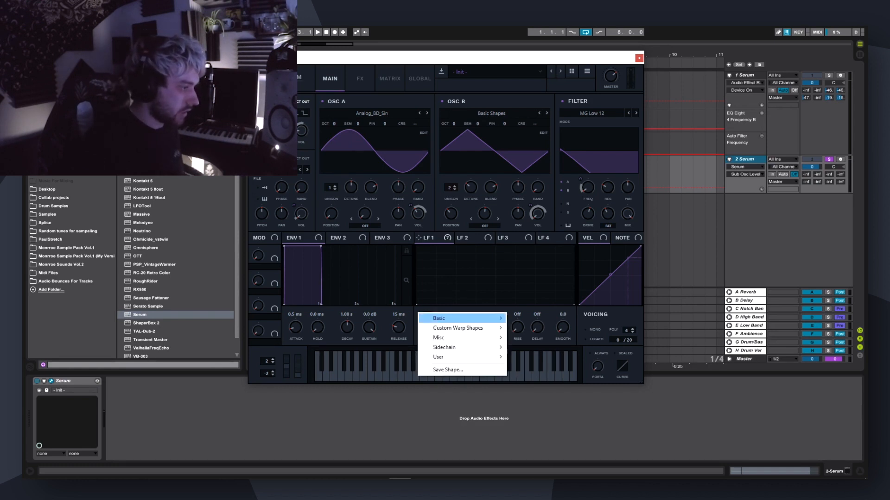
mouse_move(459, 356)
mouse_move(533, 367)
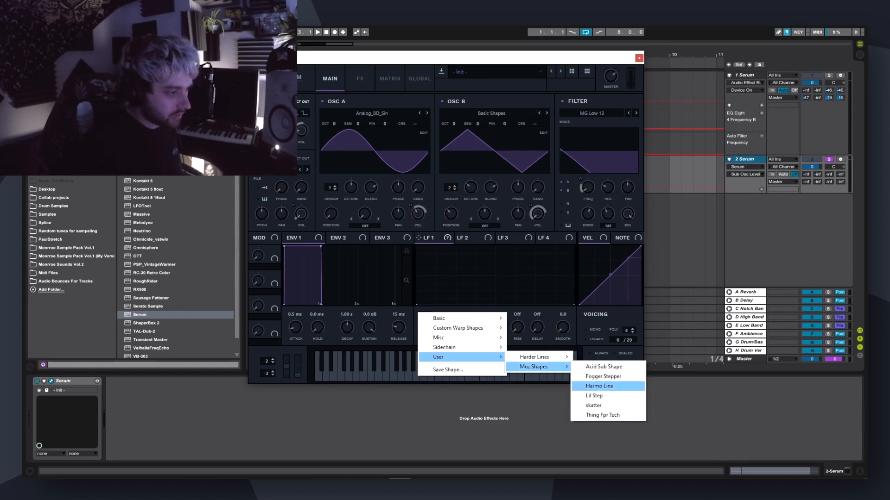
click(602, 376)
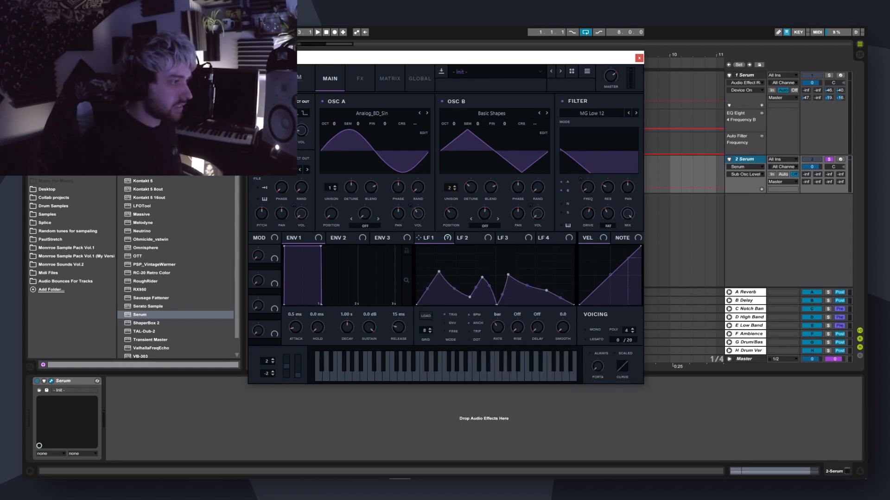
- Activate all of LFO 1's modulation destinations and audition the moving bass sound
key(space)
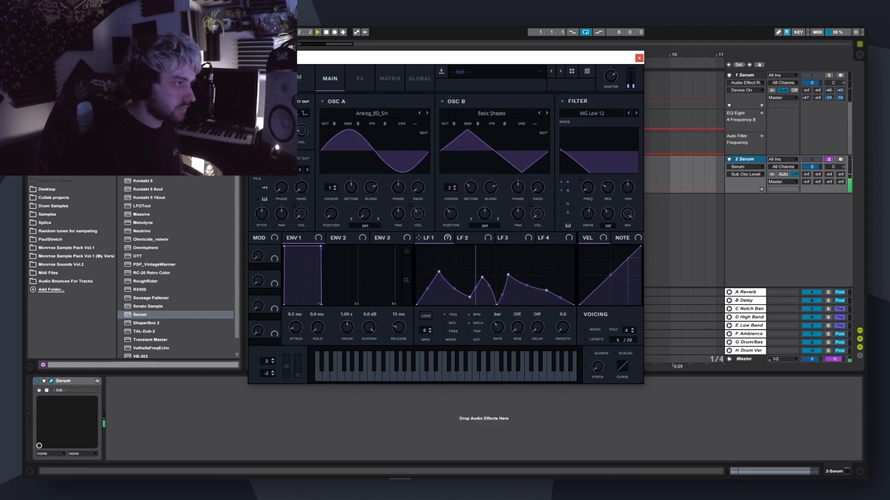
right_click(427, 238)
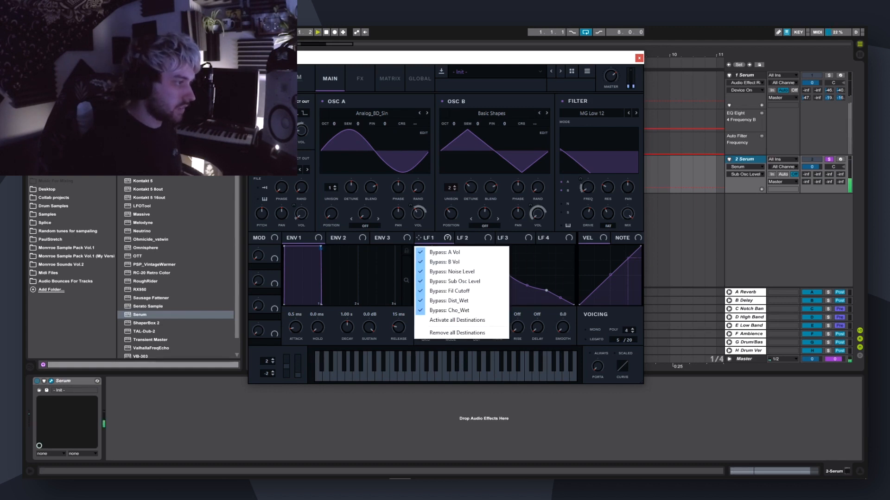
click(457, 321)
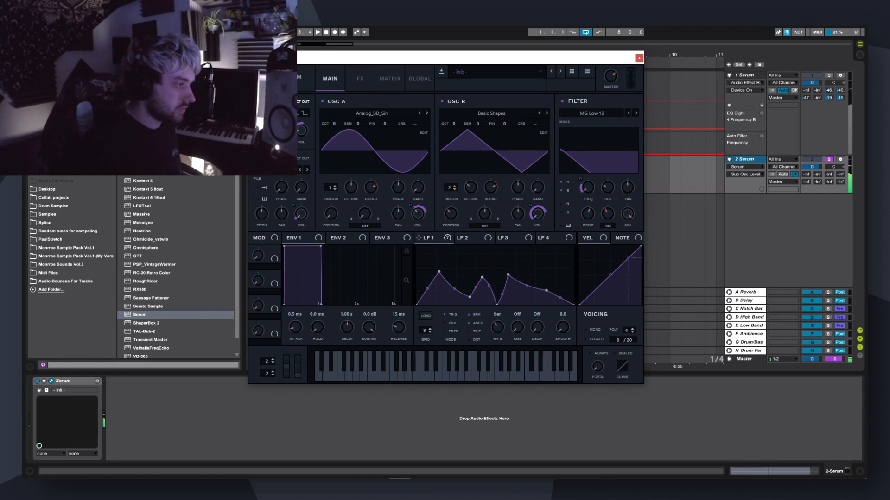
key(space)
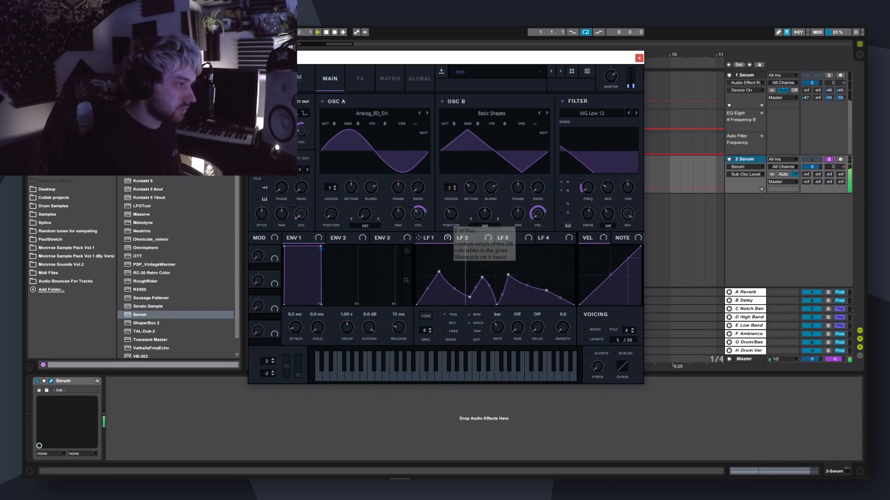
key(space)
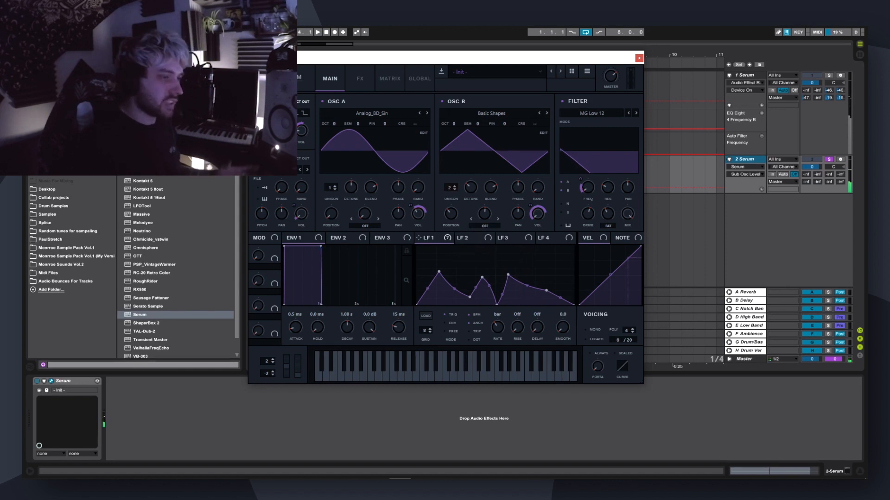
- Check the filter's cutoff modulation and drive controls, and play the loop to hear the filtered sound
mouse_move(447, 237)
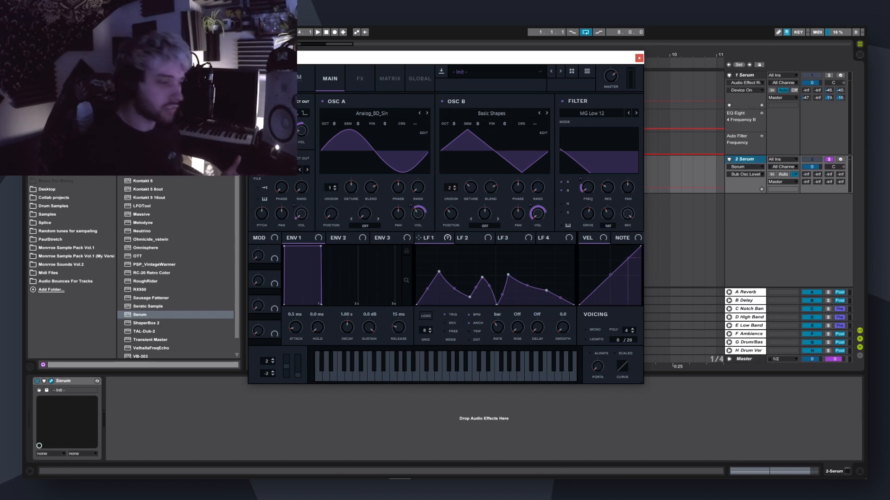
mouse_move(588, 187)
mouse_down()
mouse_move(587, 167)
mouse_move(588, 187)
mouse_up()
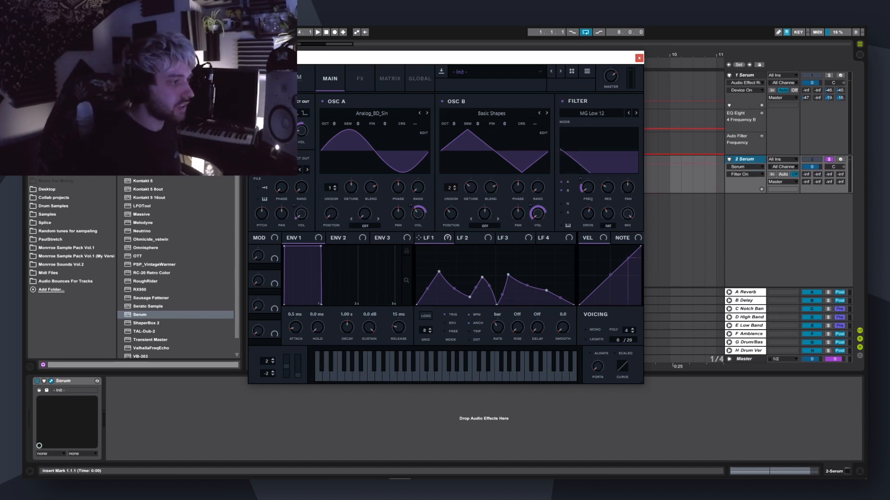
click(587, 213)
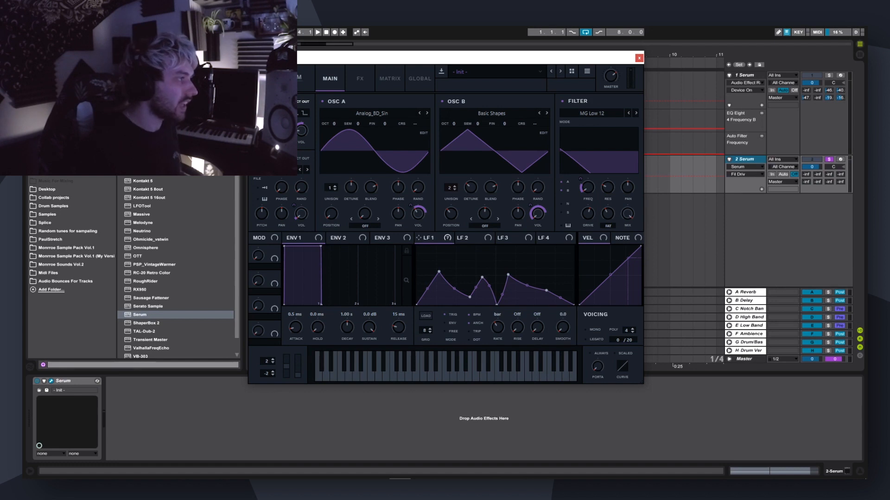
key(space)
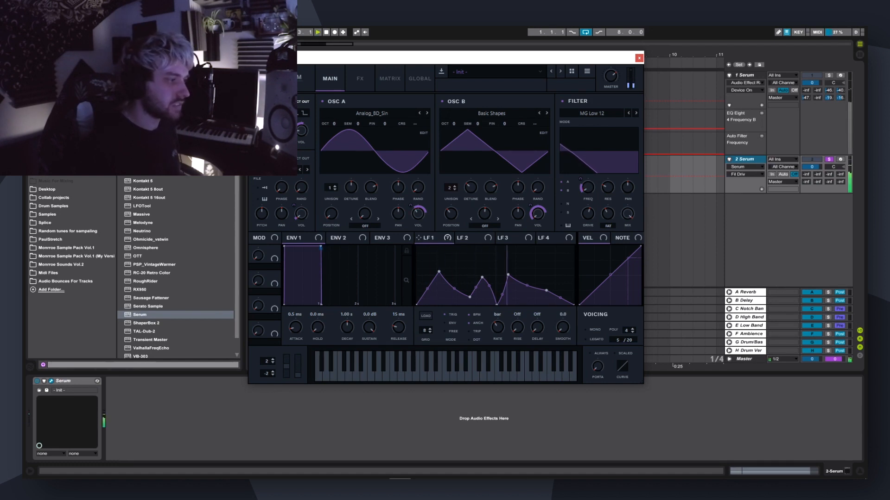
key(space)
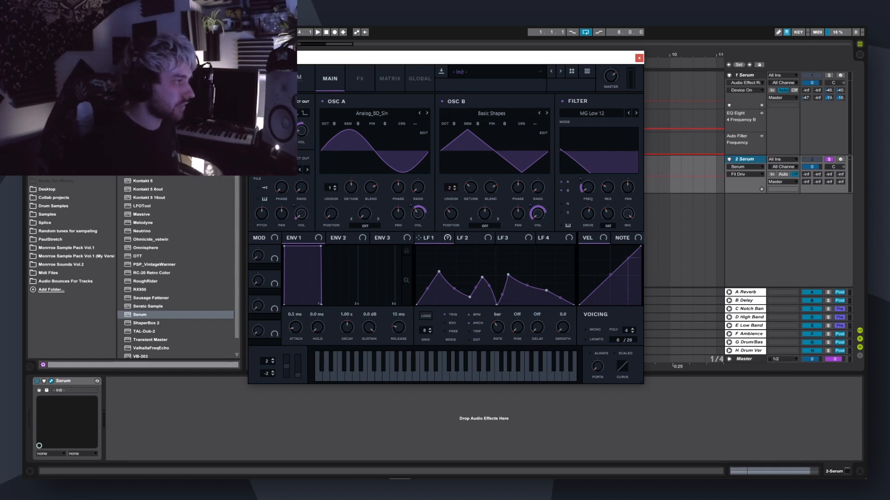
- Turn on the Stomp Box distortion in Serum's effects and make the whole synth window visible
click(360, 78)
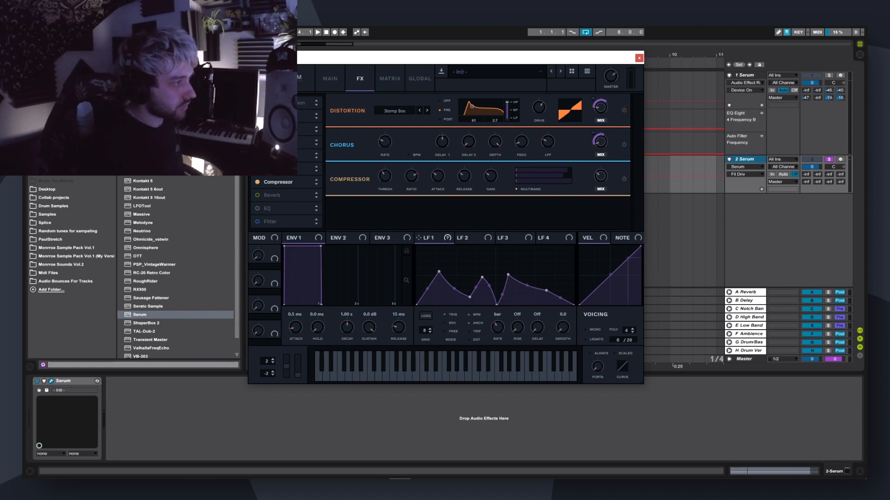
click(624, 110)
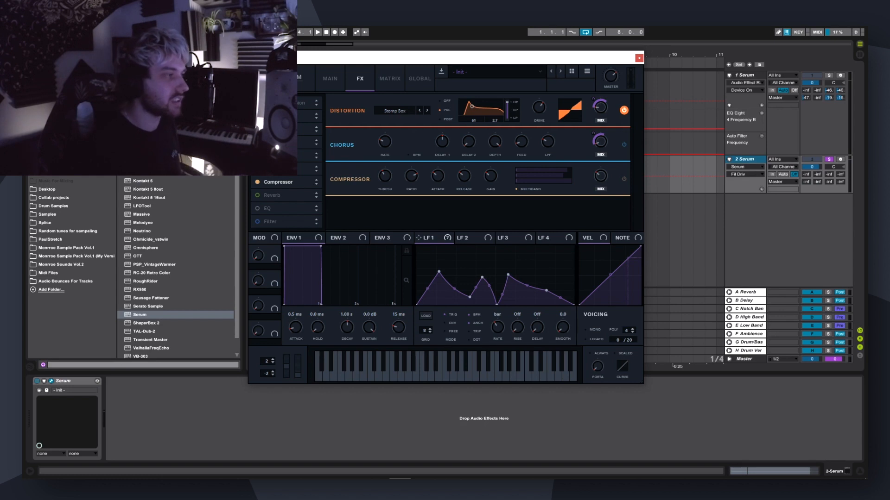
drag(416, 59, 481, 64)
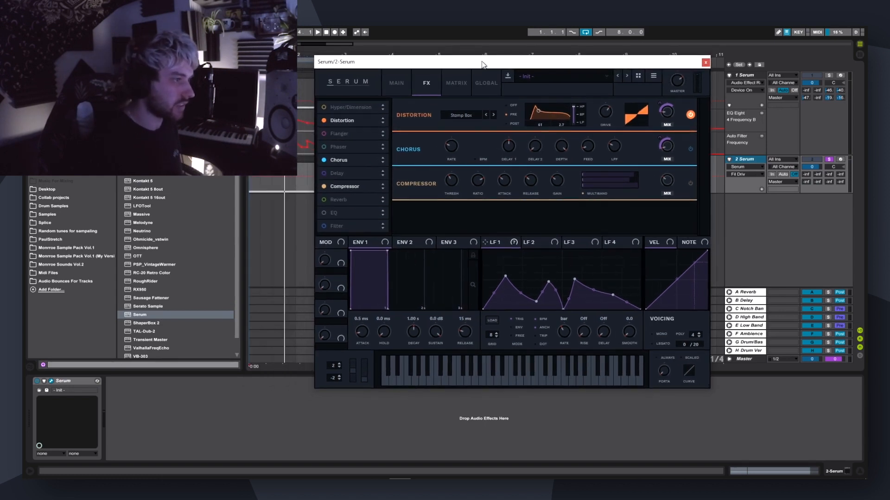
- Remove the filter drive parameter from the second track's Serum device panel and play the loop
click(44, 381)
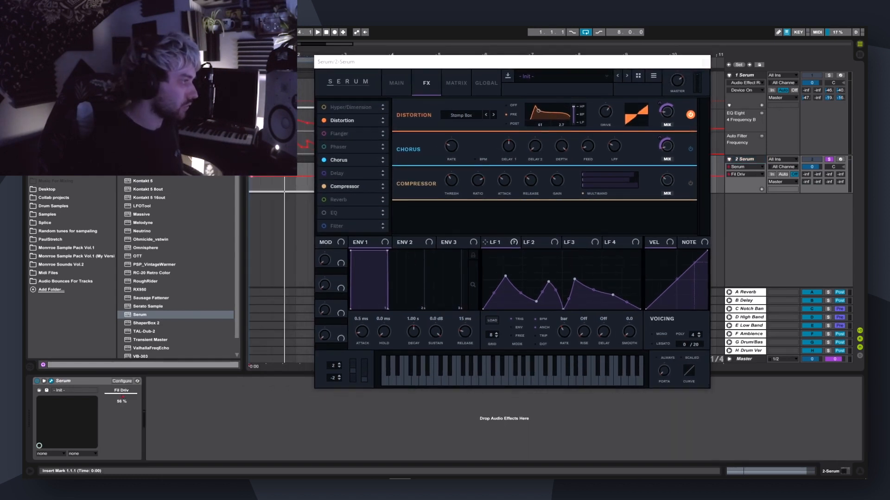
key(Delete)
key(space)
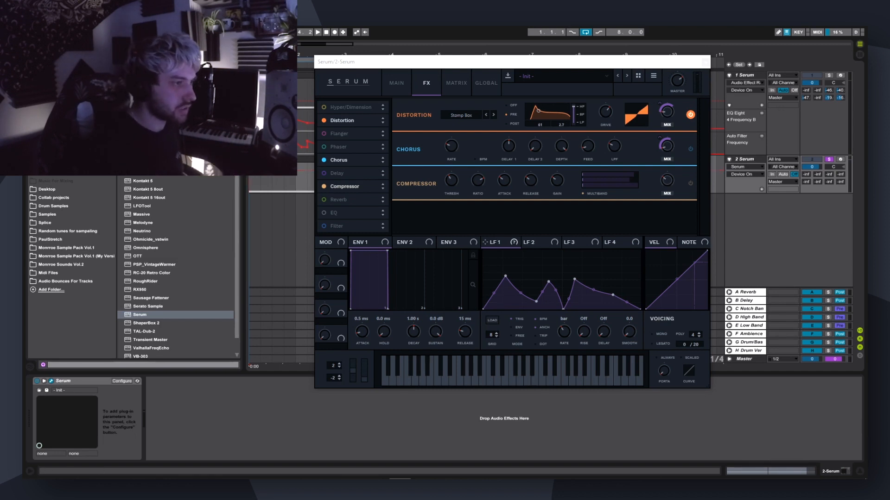
- Turn on the Chorus effect, check its low-pass filter control, and play the loop to hear it
click(690, 148)
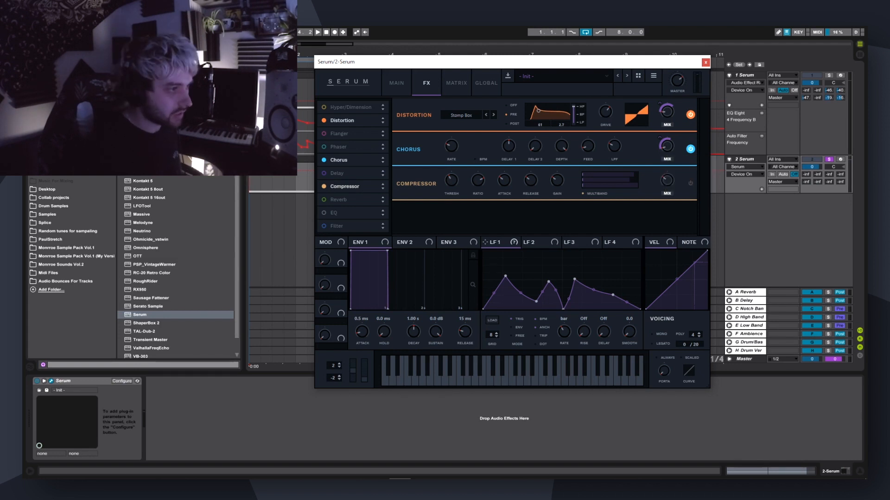
click(614, 146)
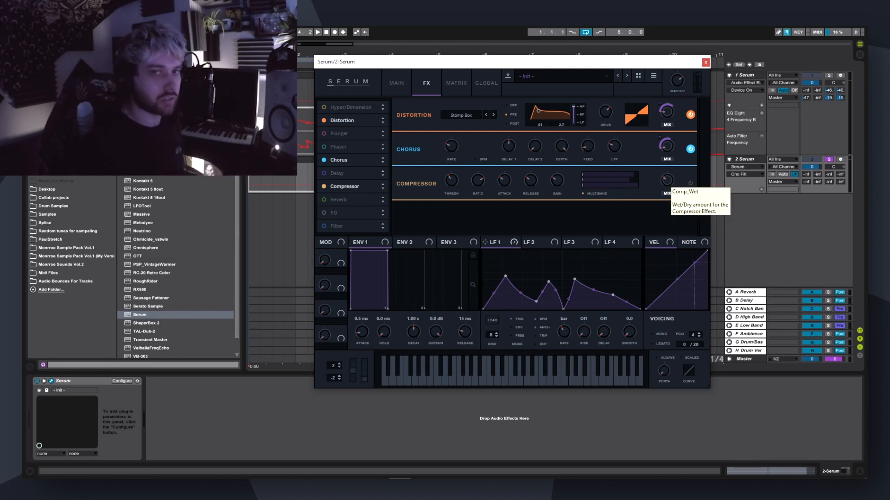
key(space)
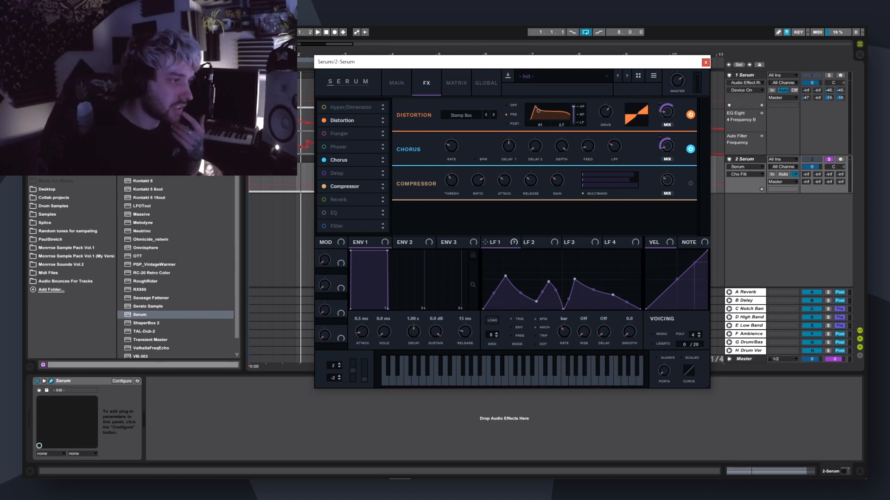
- Turn on the Compressor with its existing multiband setting and audition the loop with all three effects
click(690, 183)
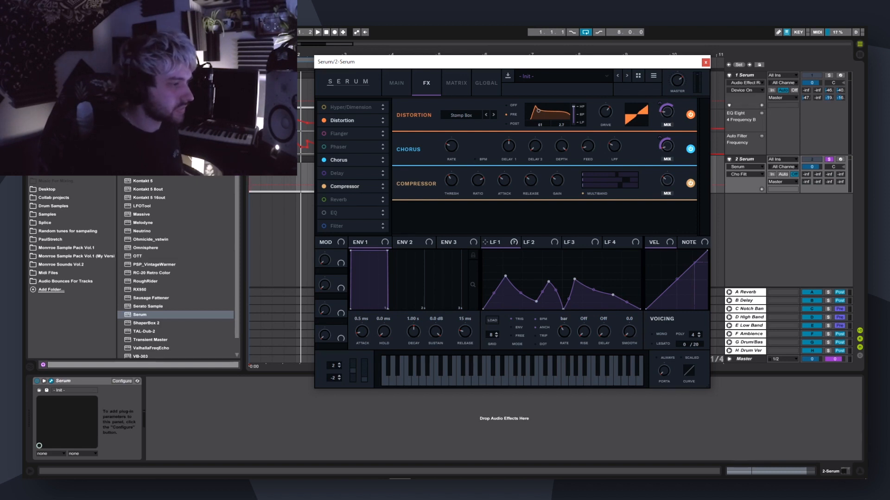
key(space)
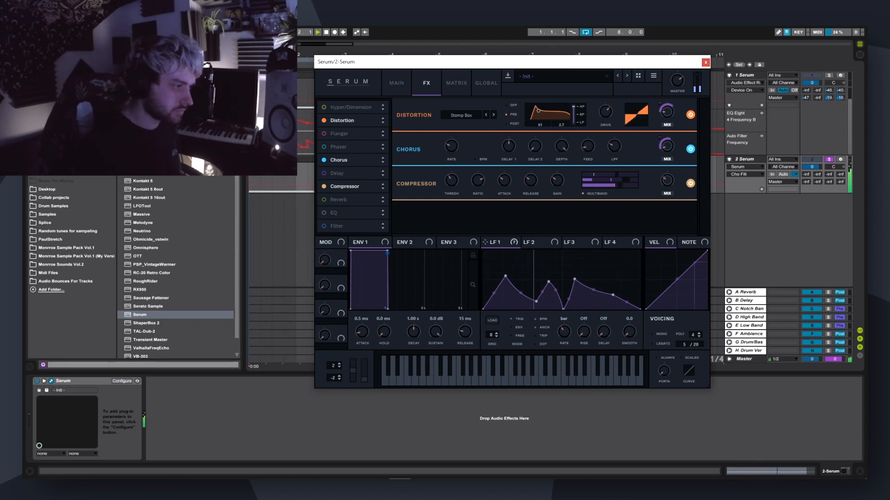
key(space)
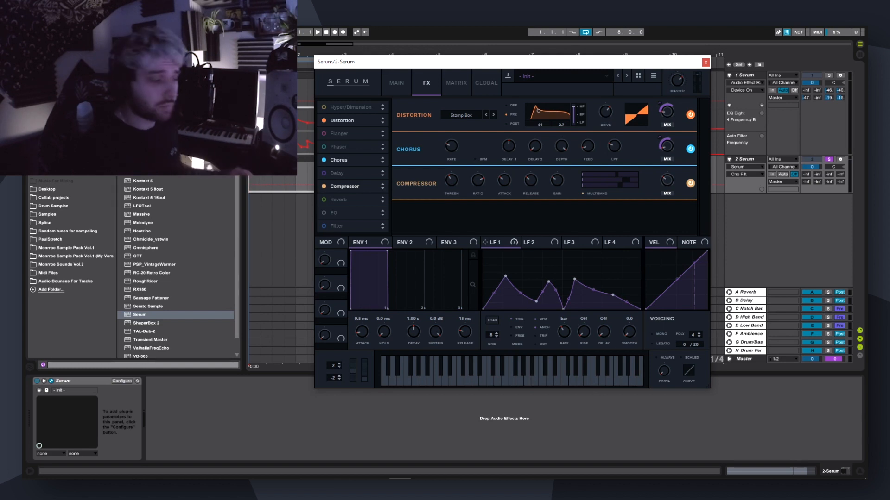
- Reshape LFO 1 with narrow early peaks, full-height middle and third peaks, and a bulging falling curve, and start the loop
drag(506, 277, 540, 250)
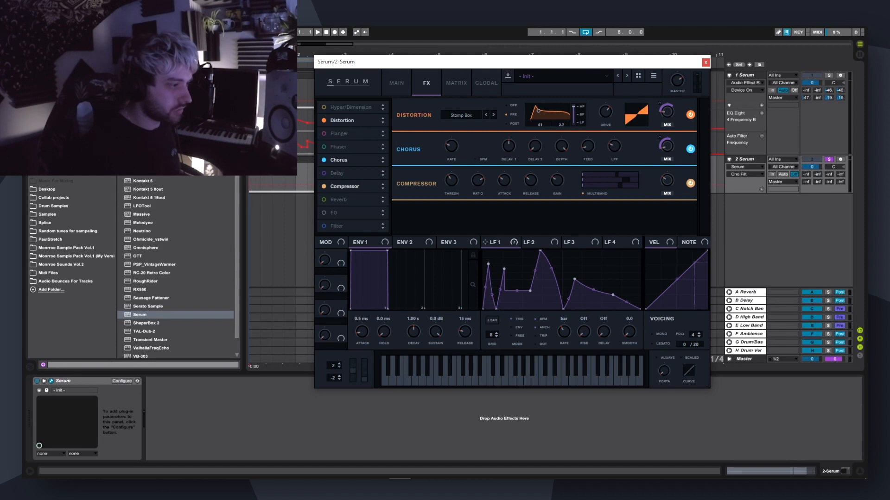
drag(574, 280, 573, 250)
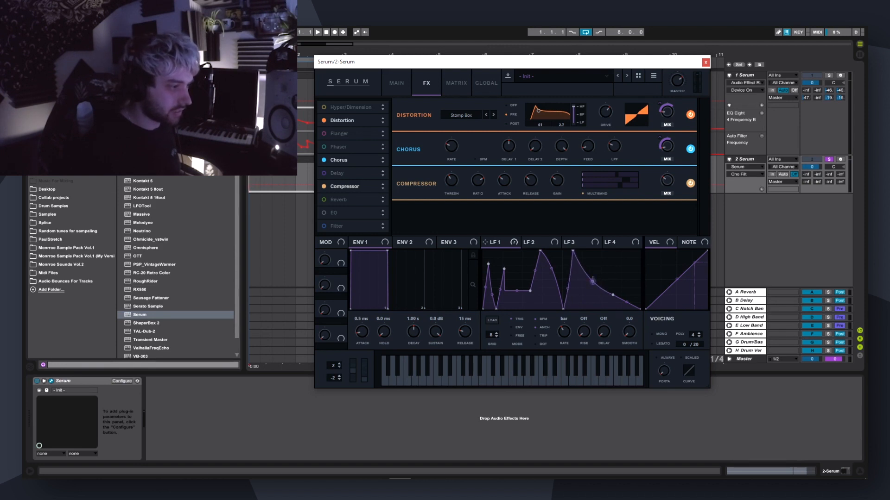
drag(592, 280, 595, 251)
key(space)
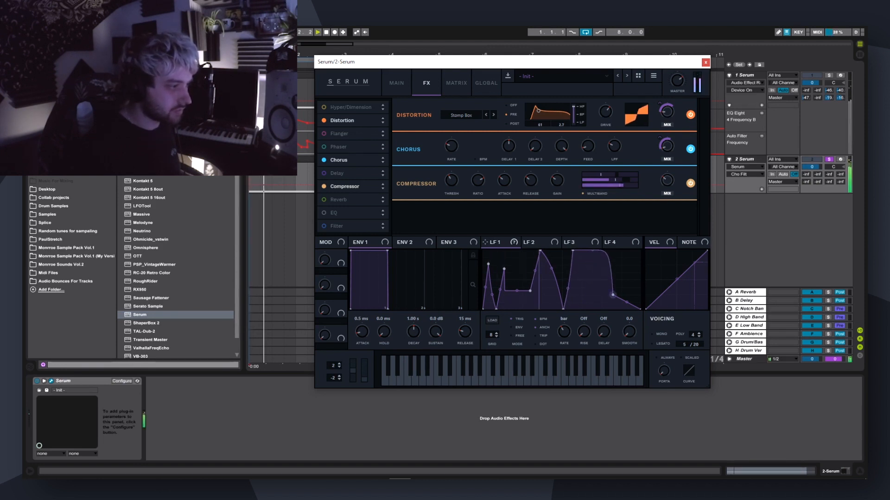
- While the loop plays, lower LFO 1's middle and third peaks to about half height and add a low point before the last peak
drag(613, 295, 619, 292)
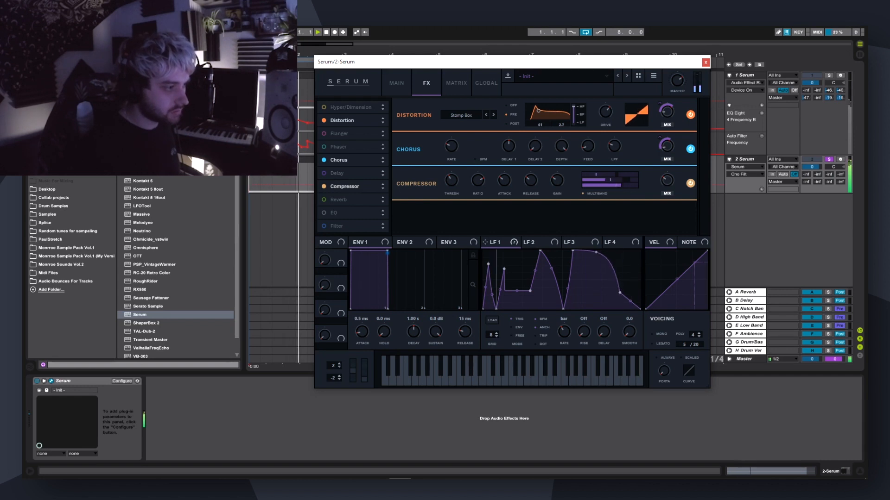
drag(597, 253, 596, 278)
drag(540, 251, 541, 278)
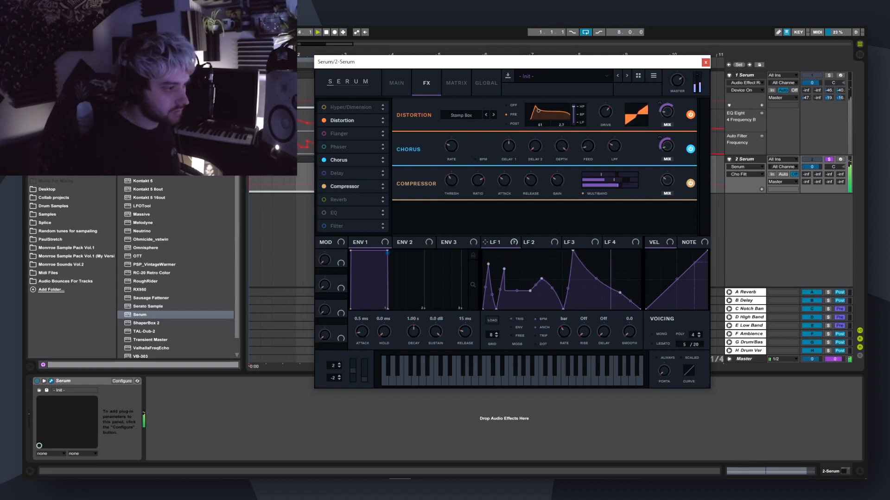
double_click(587, 309)
drag(573, 250, 567, 285)
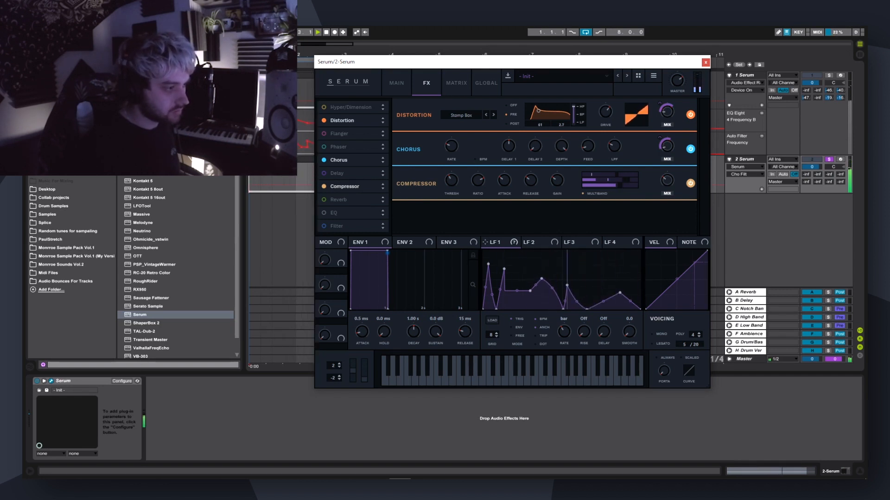